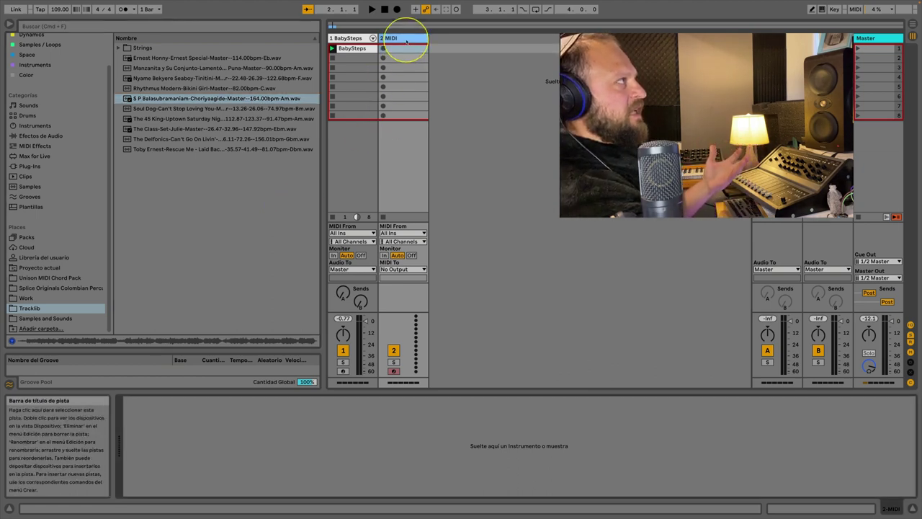
# Load the S P Balasubramaniam Choriyaagide sample onto the empty MIDI track and move its start past the opening section.
pyautogui.moveTo(189, 103); pyautogui.dragTo(477, 436)
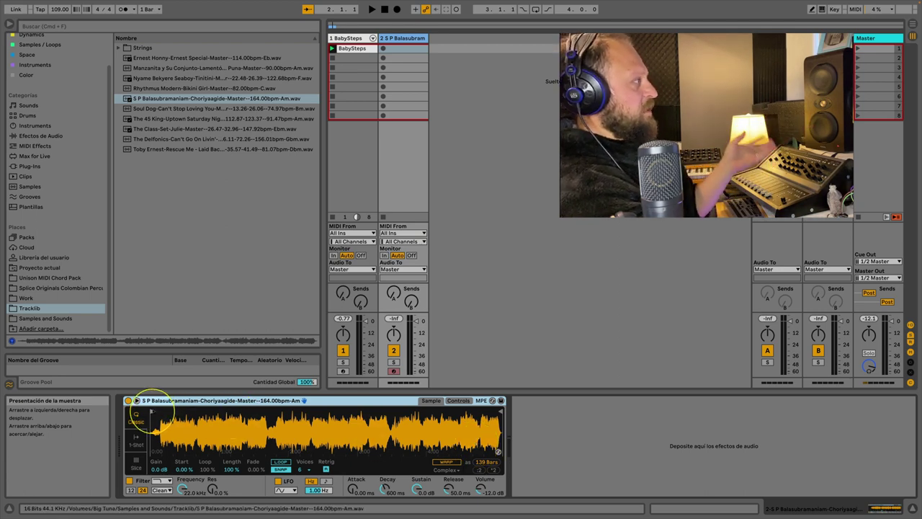
pyautogui.moveTo(150, 416); pyautogui.dragTo(189, 425)
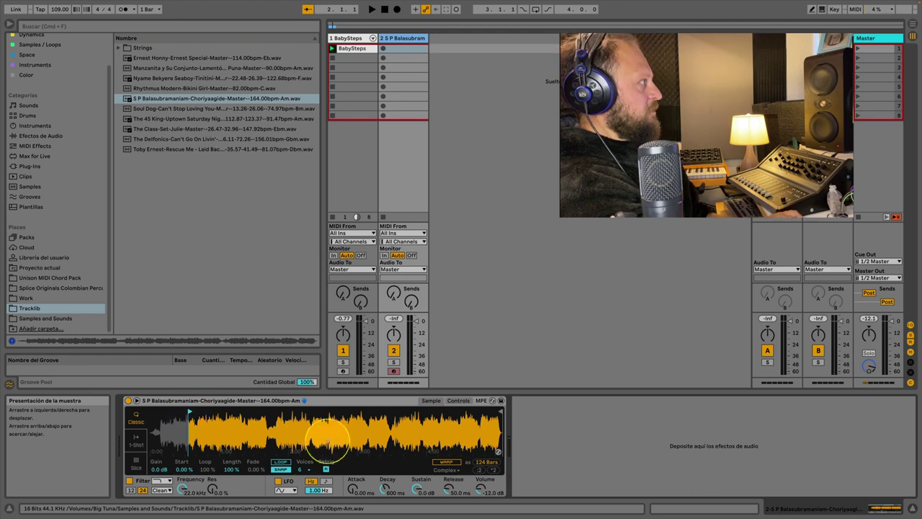
# Enable the computer MIDI keyboard, audition the sample with it, and switch the sampler to Slice mode.
pyautogui.click(822, 9)
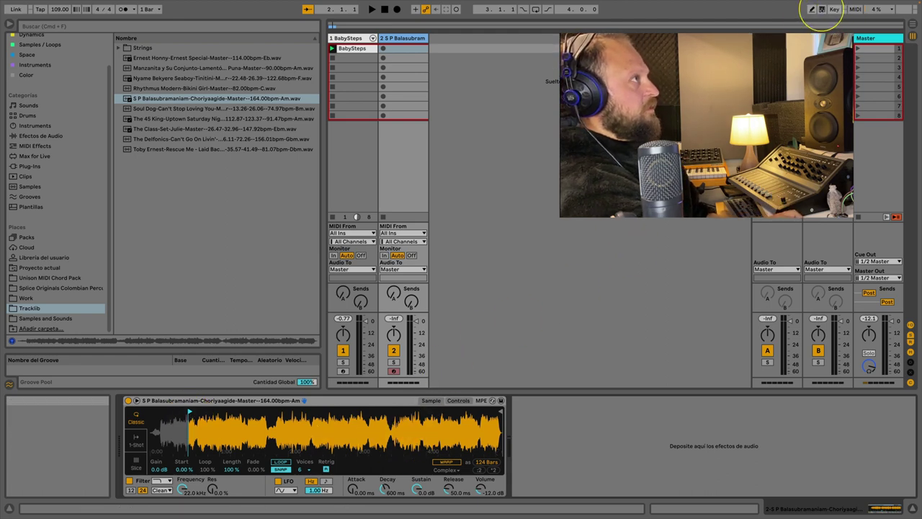
pyautogui.press('a')
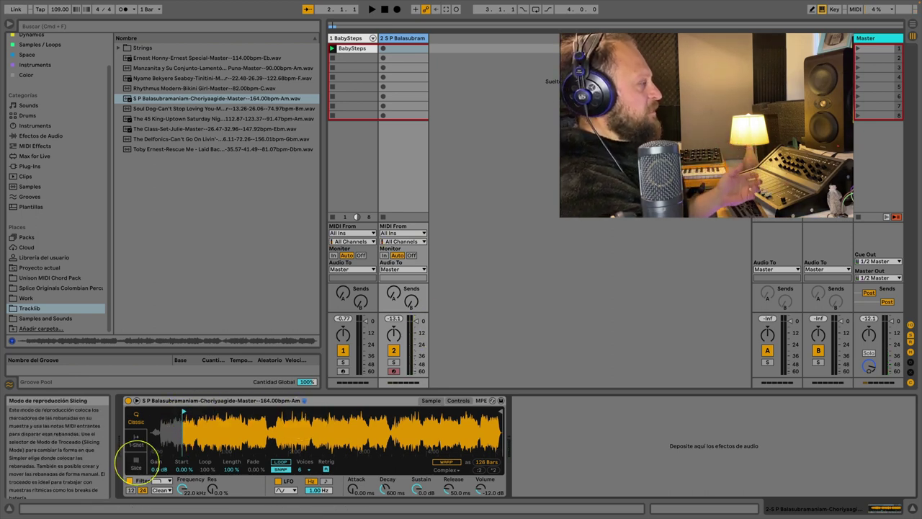
pyautogui.click(136, 467)
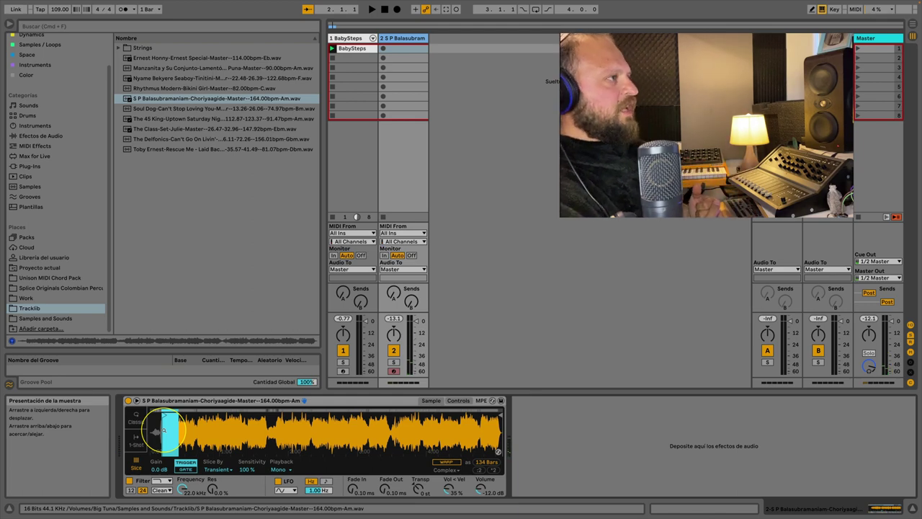
# Create a one-bar clip in track 2's first slot and draw the notes C1, E1, G1, A1, F1 and B1 in sequence.
pyautogui.doubleClick(400, 49)
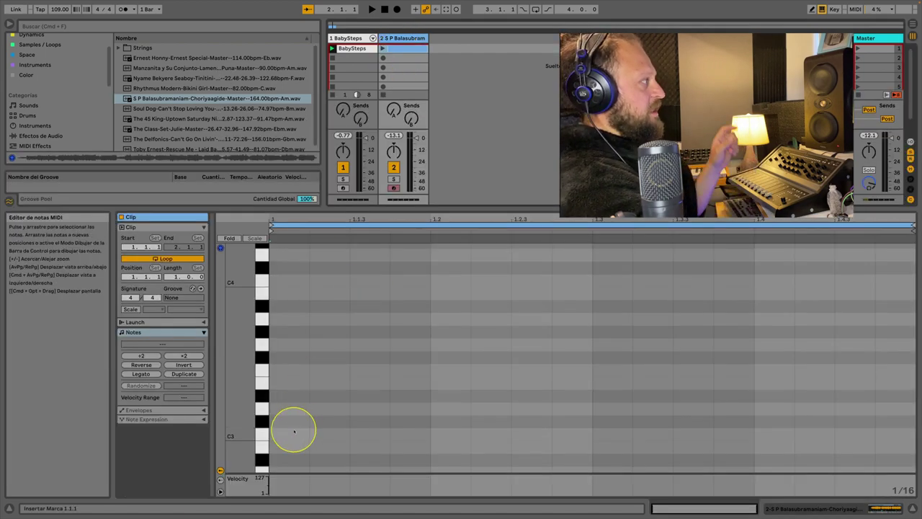
pyautogui.scroll(-5, 294, 429)
pyautogui.scroll(-5, 294, 430)
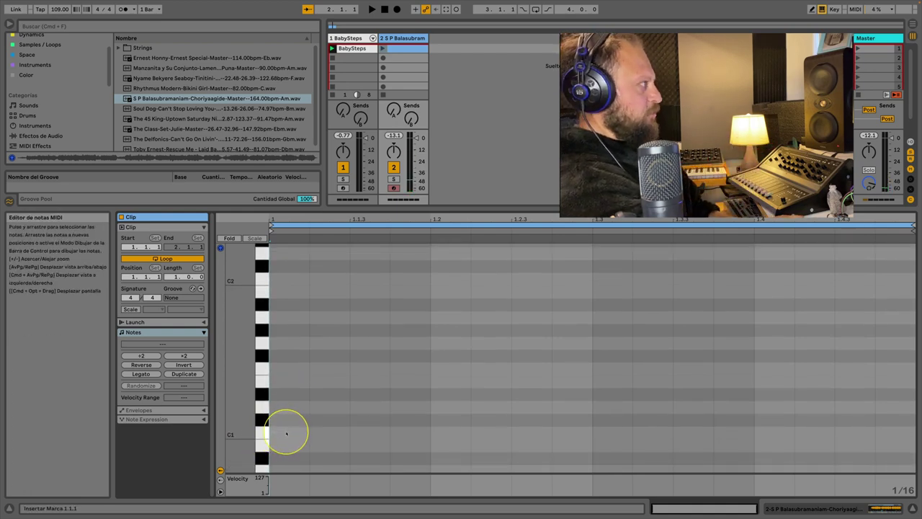
pyautogui.doubleClick(288, 433)
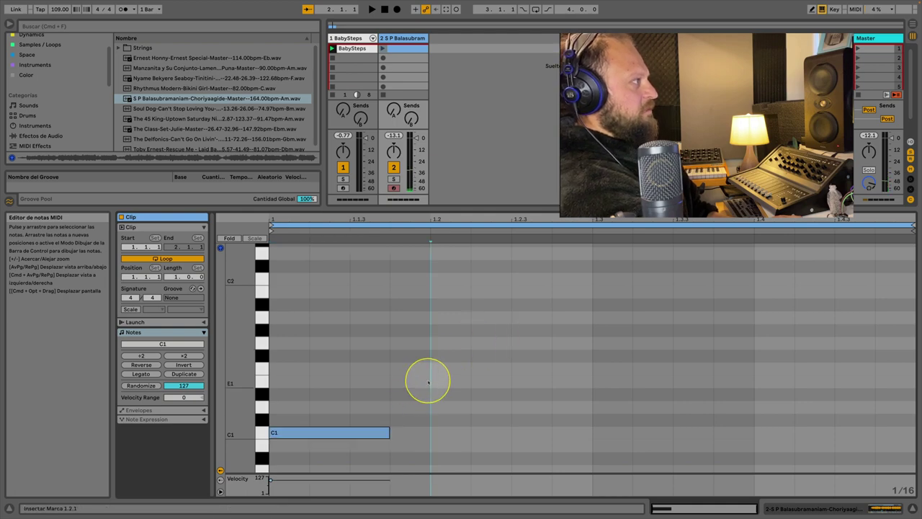
pyautogui.doubleClick(425, 381)
pyautogui.doubleClick(573, 343)
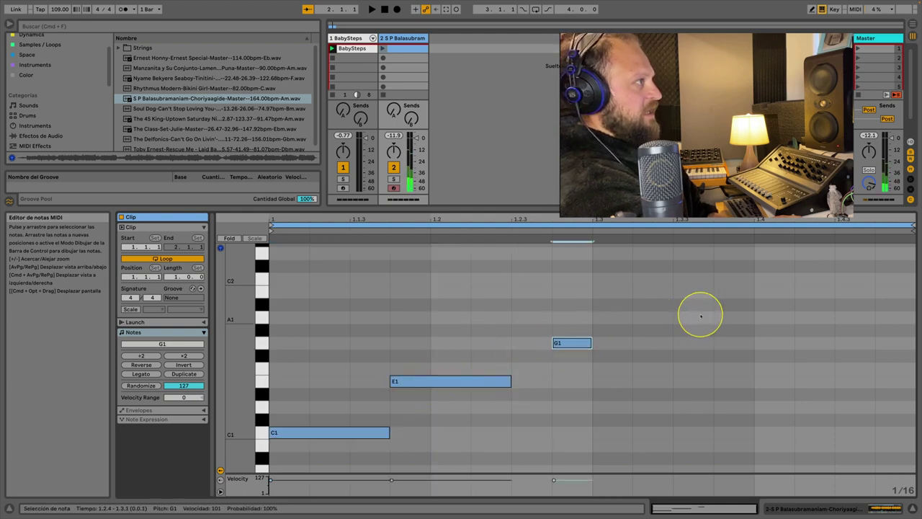
pyautogui.click(705, 319)
pyautogui.doubleClick(694, 319)
pyautogui.doubleClick(774, 368)
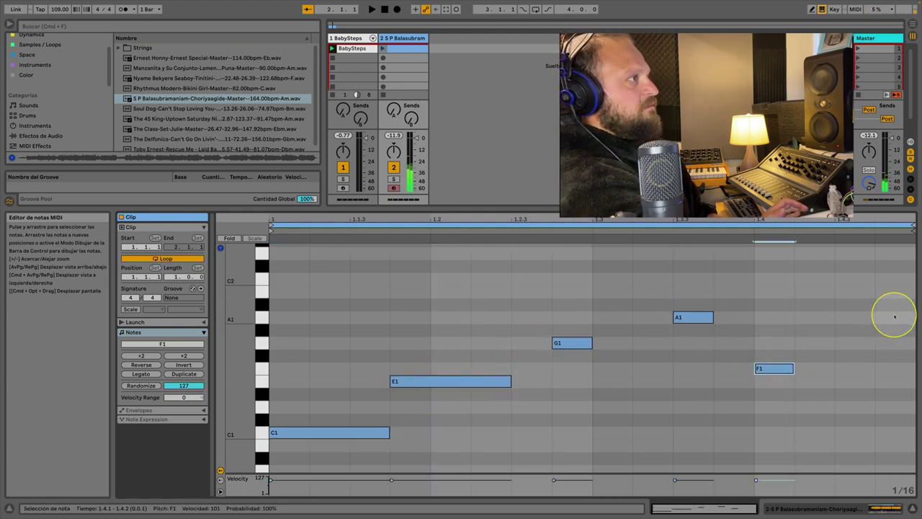
pyautogui.doubleClick(900, 290)
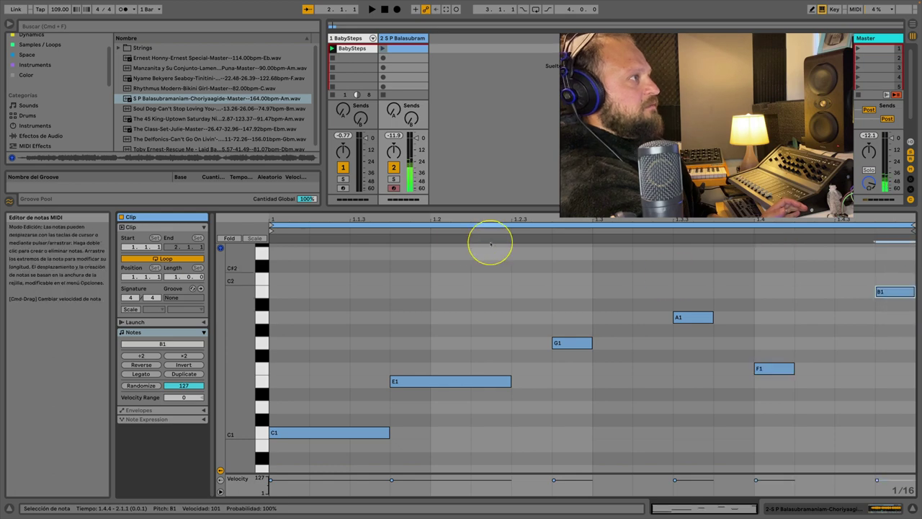
# Launch the new sliced-sample clip and raise track 2's volume above 0 dB.
pyautogui.click(382, 48)
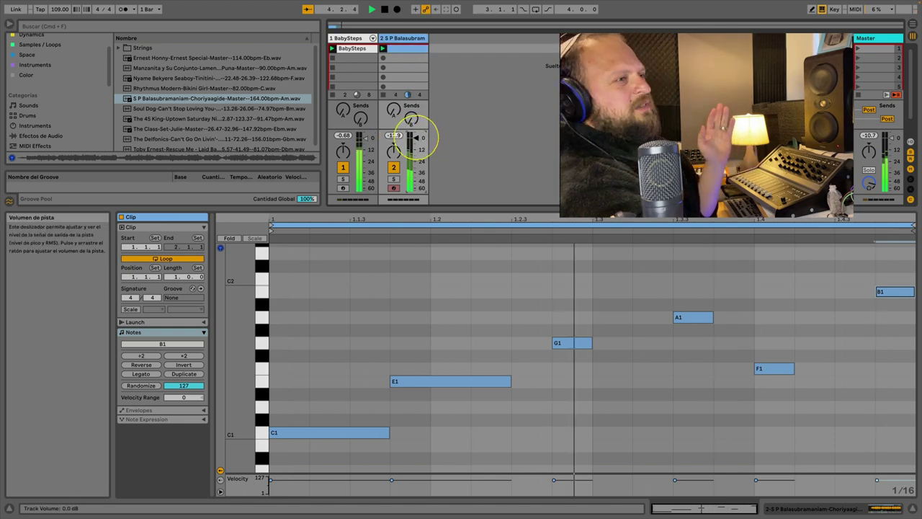
pyautogui.moveTo(417, 138); pyautogui.dragTo(416, 132)
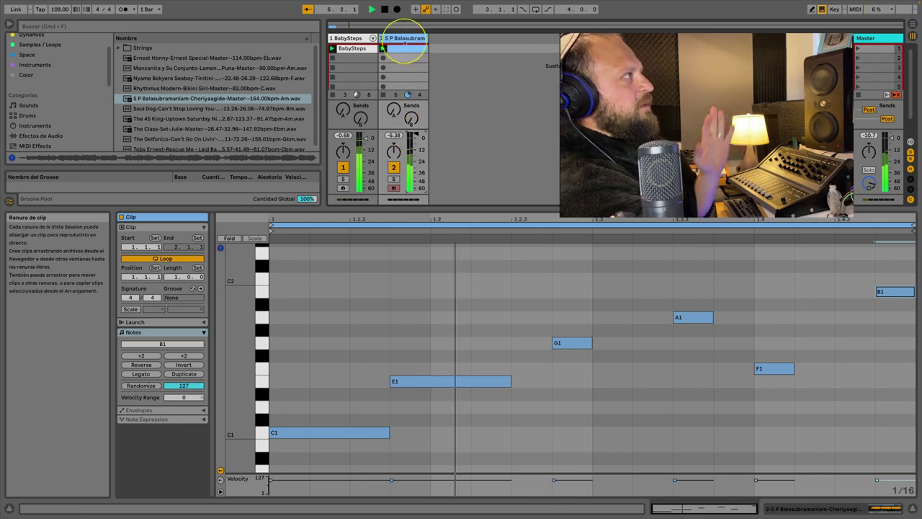
pyautogui.click(403, 38)
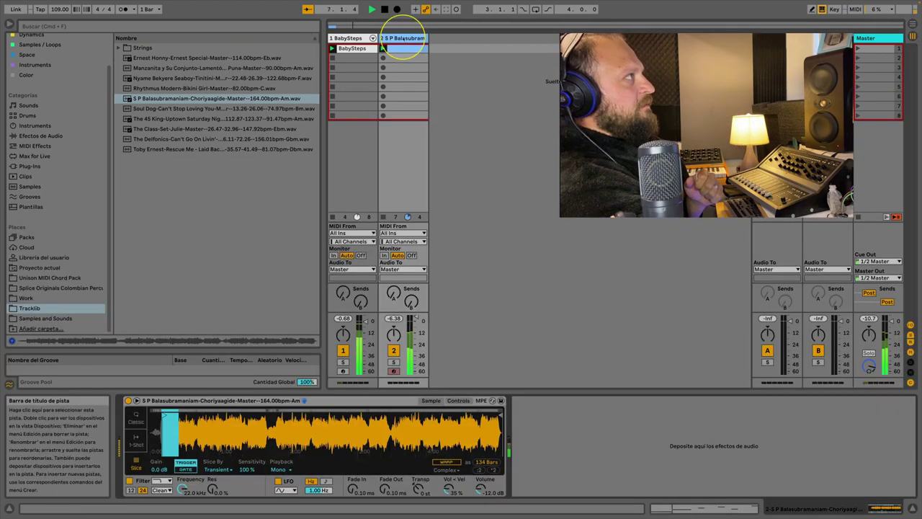
# Transpose all notes in the sliced-sample clip up four semitones, to E1 through D#2, and play them back.
pyautogui.click(402, 49)
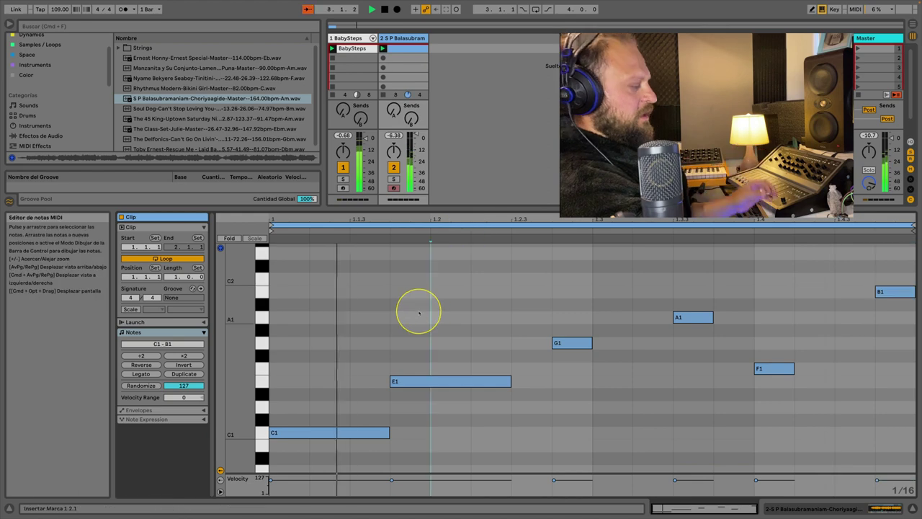
pyautogui.press('super+a')
pyautogui.press('Up')
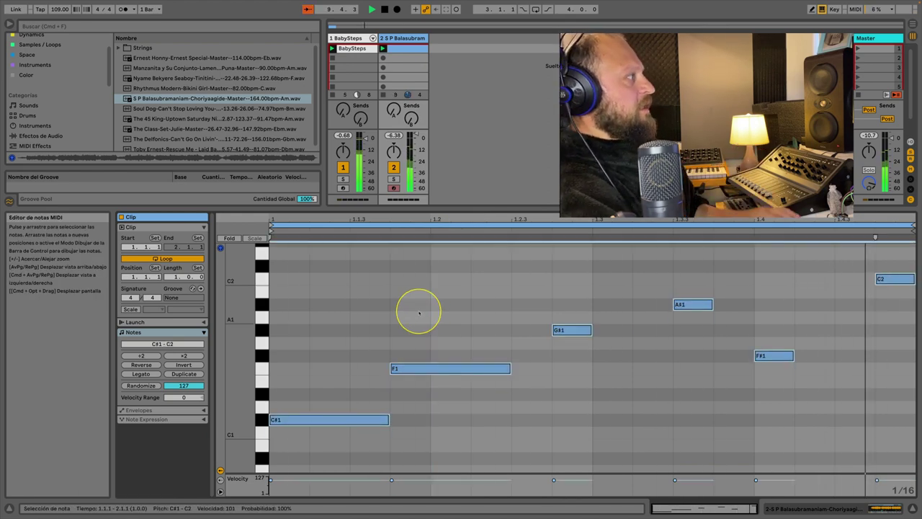
pyautogui.press('space')
pyautogui.press('Up')
pyautogui.press('Up')
pyautogui.press('Up')
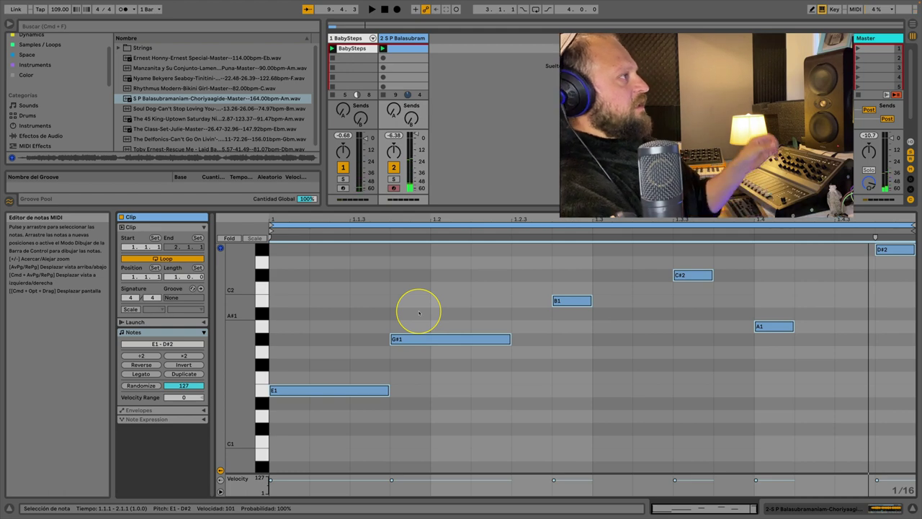
pyautogui.press('space')
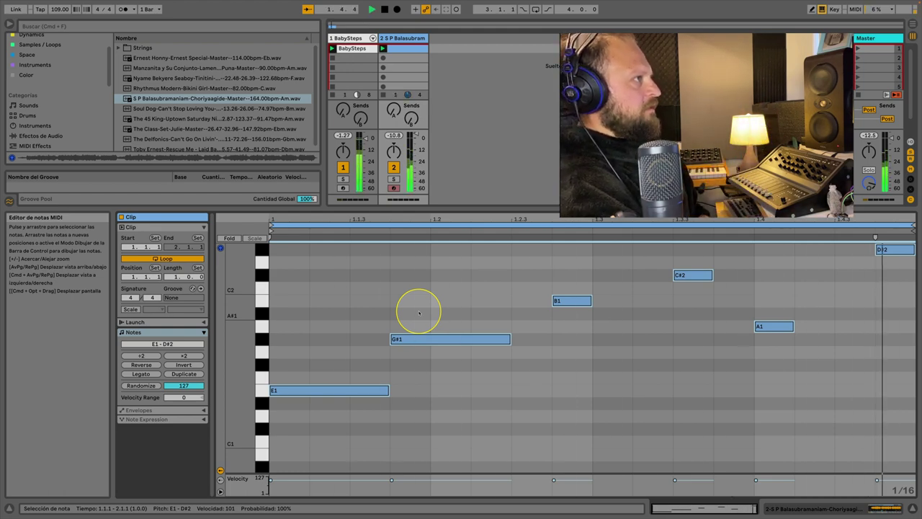
pyautogui.press('space')
# Transpose all the clip's notes up three more semitones, to G1 through F#2, and listen to the result.
pyautogui.press('Up')
pyautogui.press('Up')
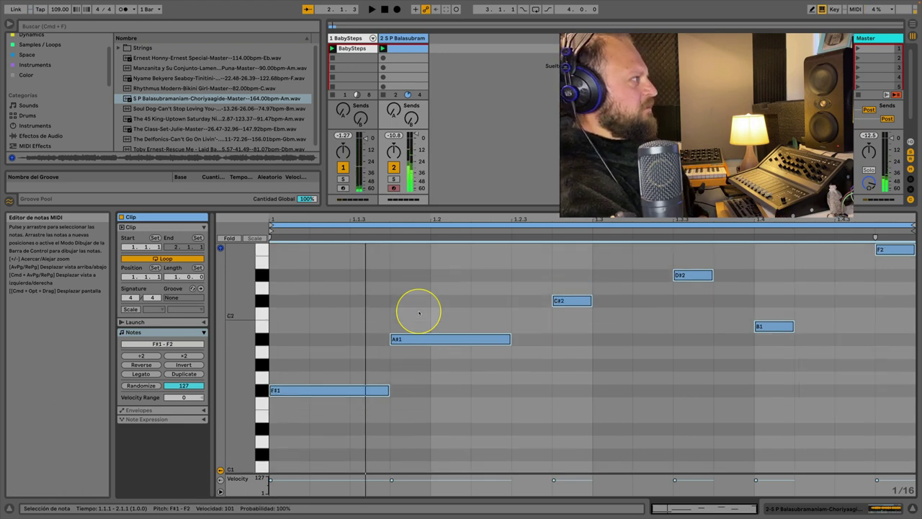
pyautogui.press('Up')
pyautogui.press('space')
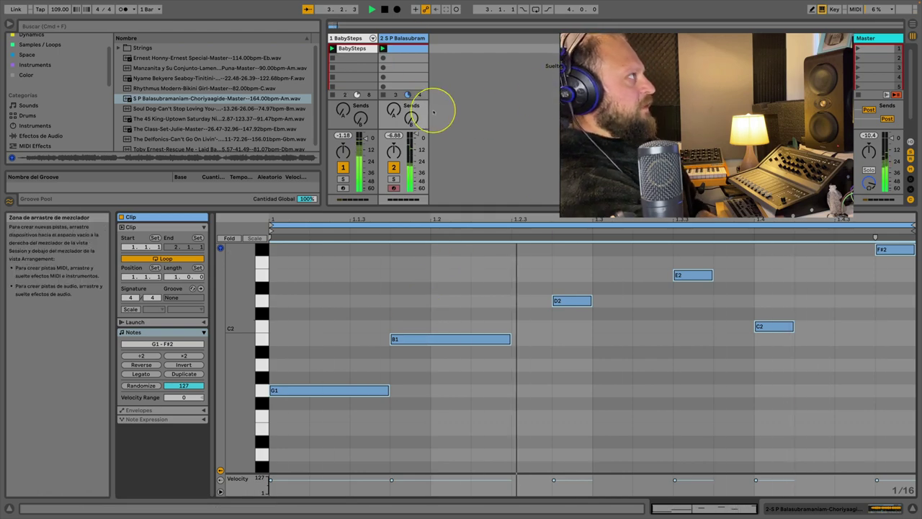
pyautogui.press('space')
# Open track 2's sampler and move the sample's start marker forward to about 0:44 in the waveform.
pyautogui.doubleClick(406, 39)
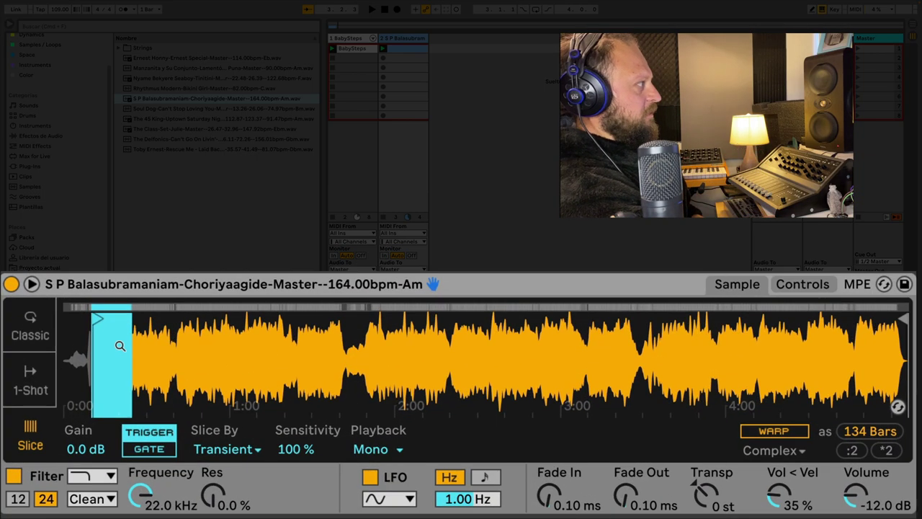
pyautogui.moveTo(174, 427); pyautogui.dragTo(186, 463)
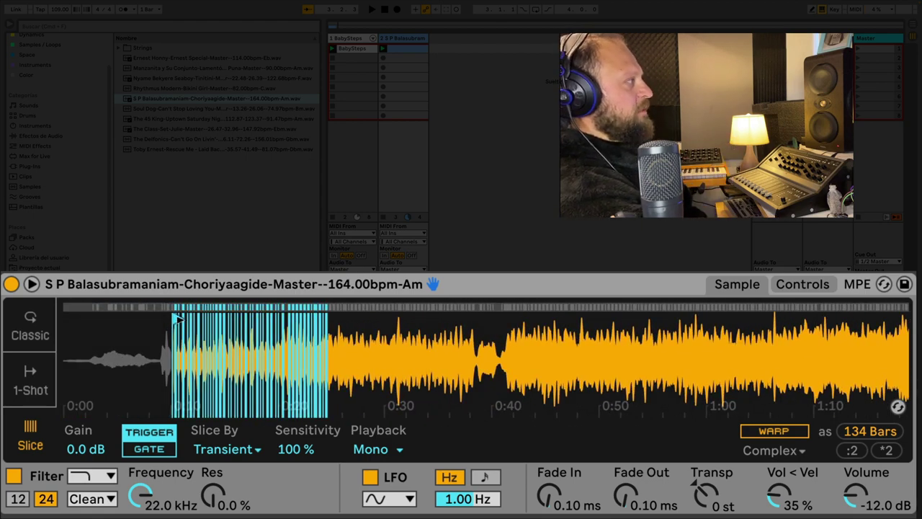
pyautogui.moveTo(178, 317); pyautogui.dragTo(307, 326)
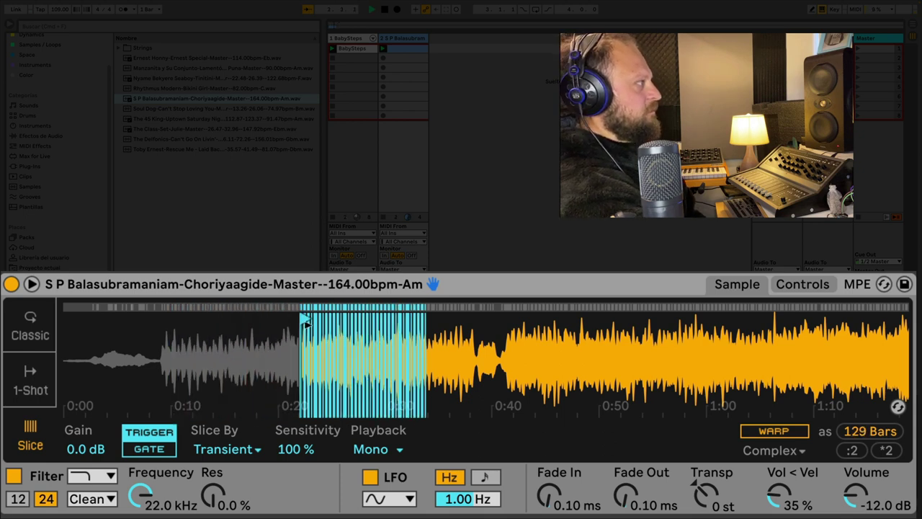
pyautogui.moveTo(306, 324); pyautogui.dragTo(542, 326)
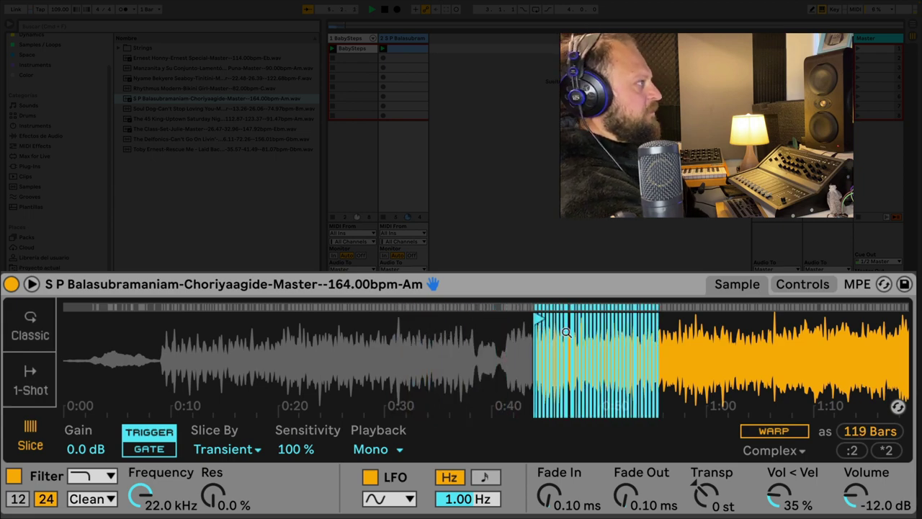
pyautogui.moveTo(566, 332); pyautogui.dragTo(566, 380)
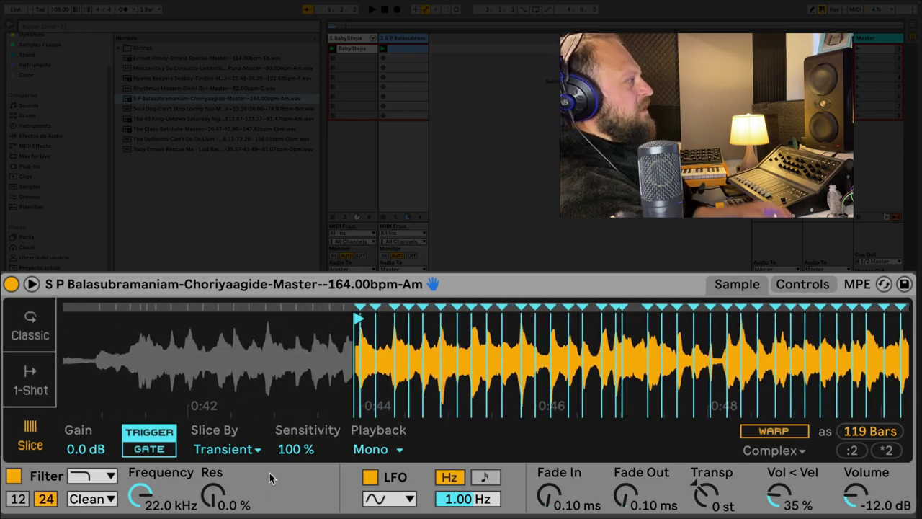
# Set the transient slicing sensitivity to 59 % and, with the clip playing, move the sample's start marker to about 0:49.
pyautogui.moveTo(422, 360)
pyautogui.mouseDown()
pyautogui.moveTo(389, 346)
pyautogui.moveTo(278, 350)
pyautogui.mouseUp()
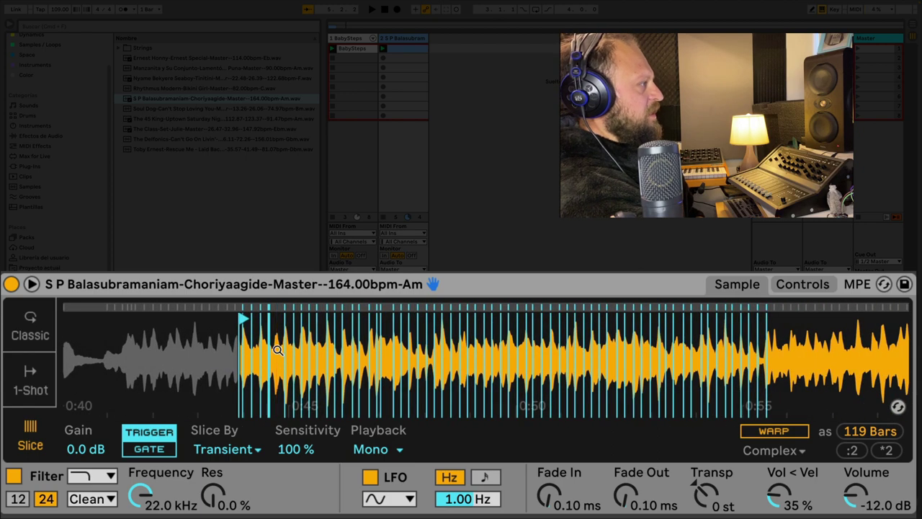
pyautogui.moveTo(286, 449); pyautogui.dragTo(285, 480)
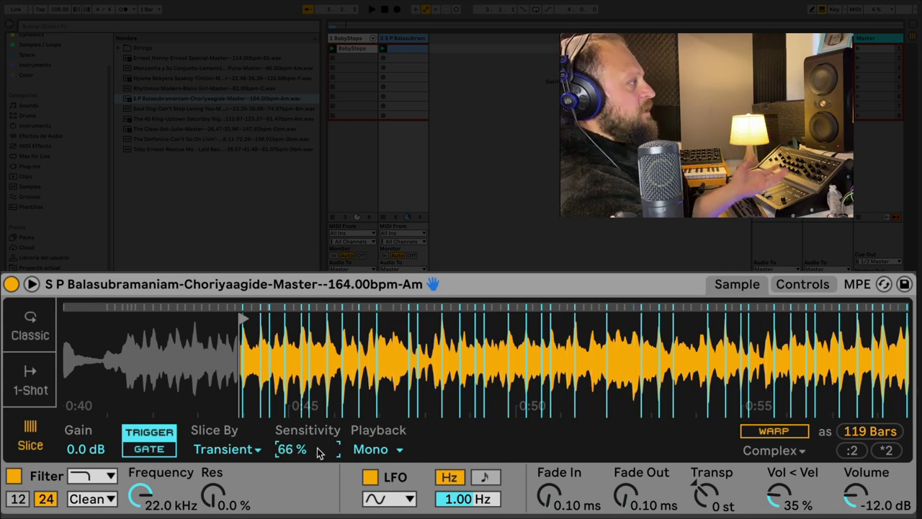
pyautogui.moveTo(296, 449); pyautogui.dragTo(296, 454)
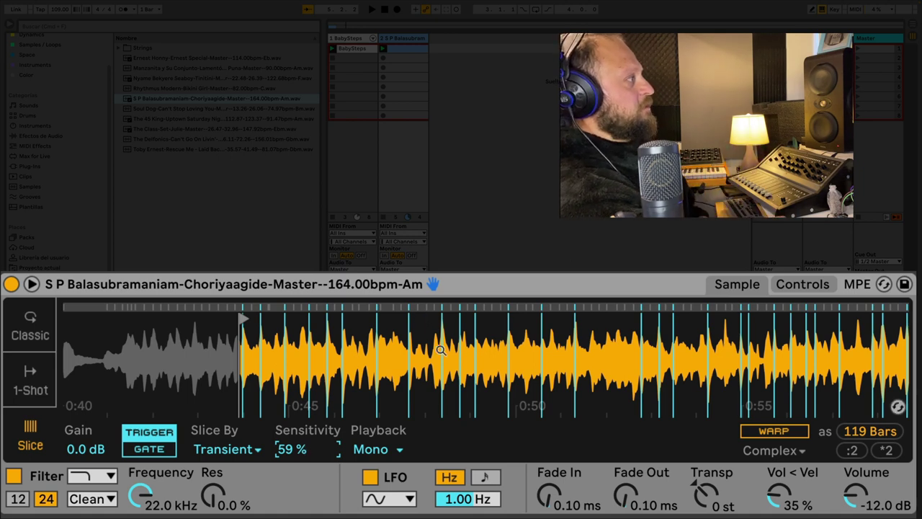
pyautogui.press('space')
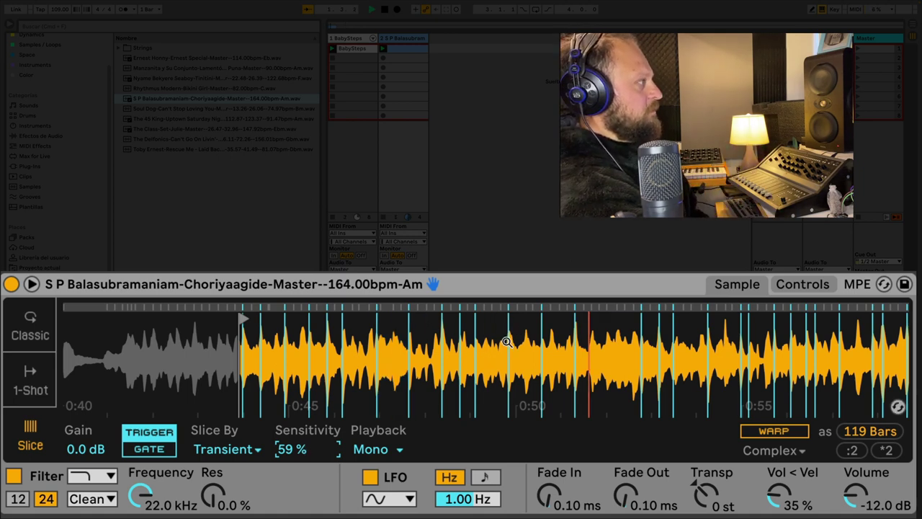
pyautogui.click(243, 318)
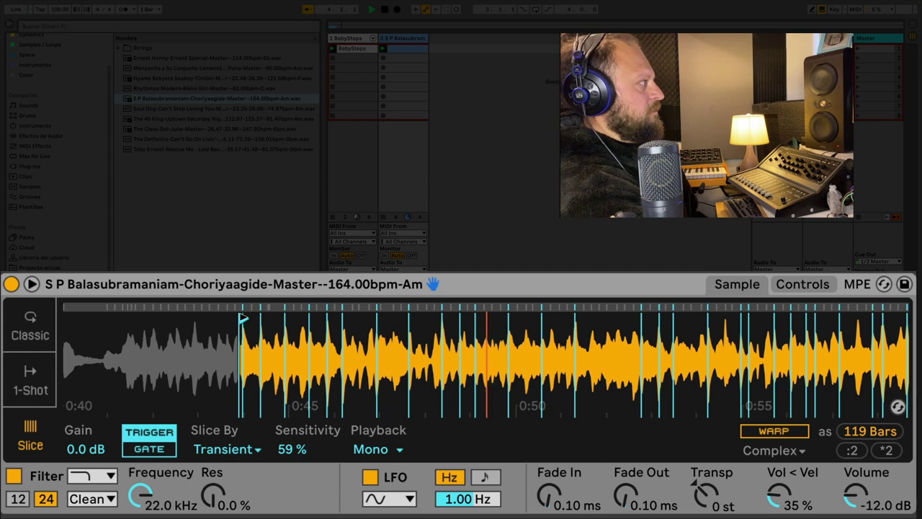
pyautogui.moveTo(244, 317); pyautogui.dragTo(460, 320)
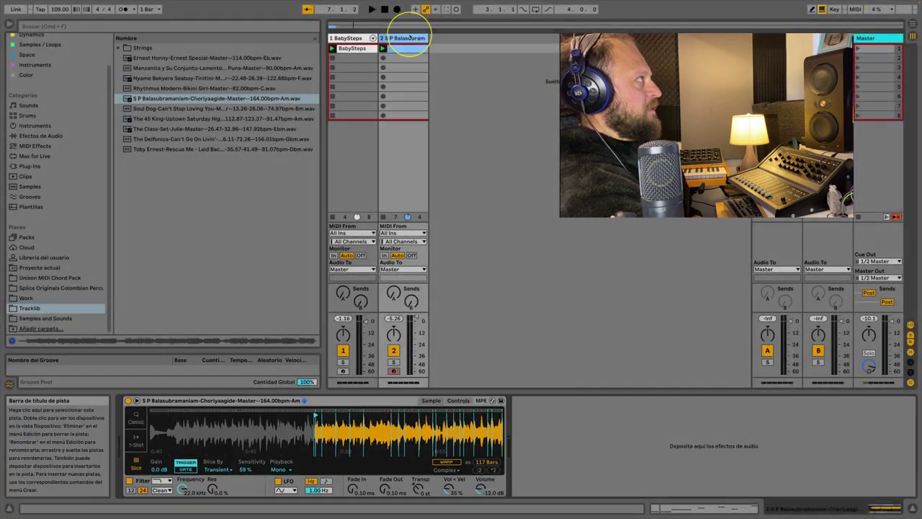
# Add a third MIDI track and delete its default Console 1 device.
pyautogui.press('super+shift+t')
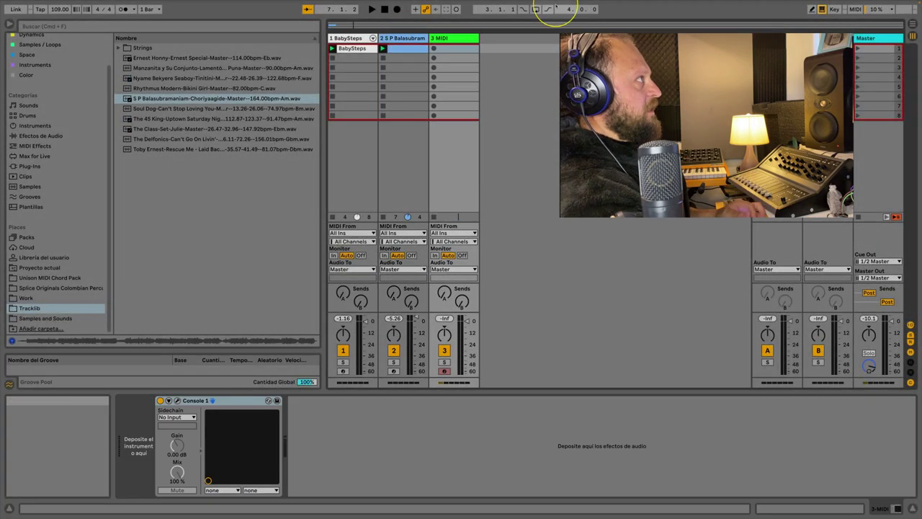
pyautogui.scroll(3, 47, 131)
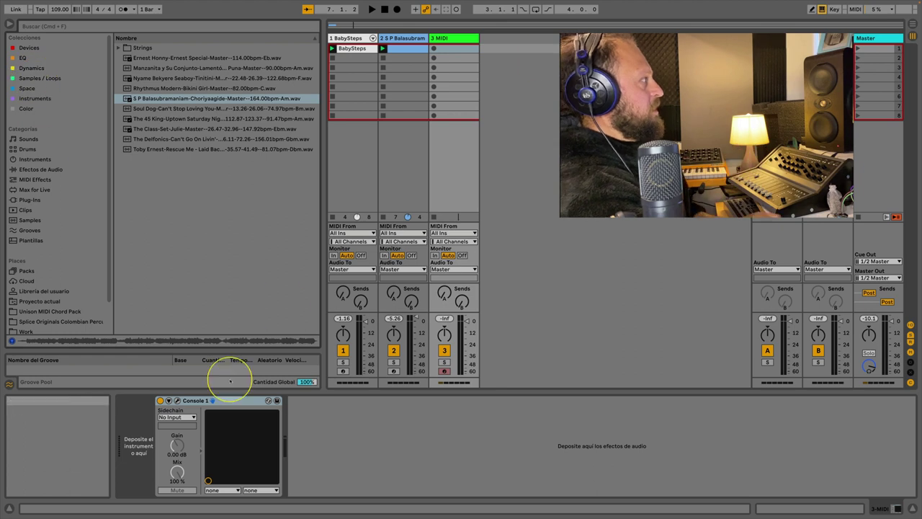
pyautogui.press('Delete')
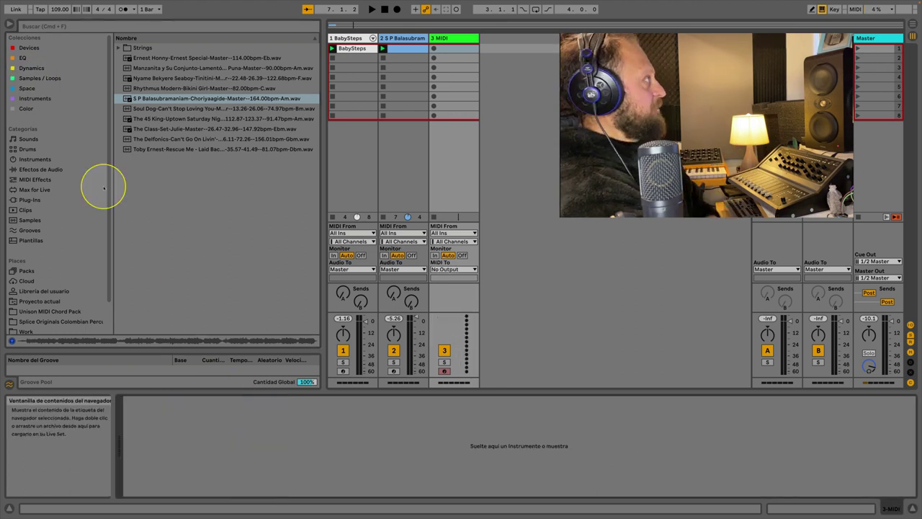
# Load the Basic FM House Bass.adg preset from the Instruments collection onto the new third track.
pyautogui.click(36, 98)
pyautogui.moveTo(134, 118); pyautogui.dragTo(452, 93)
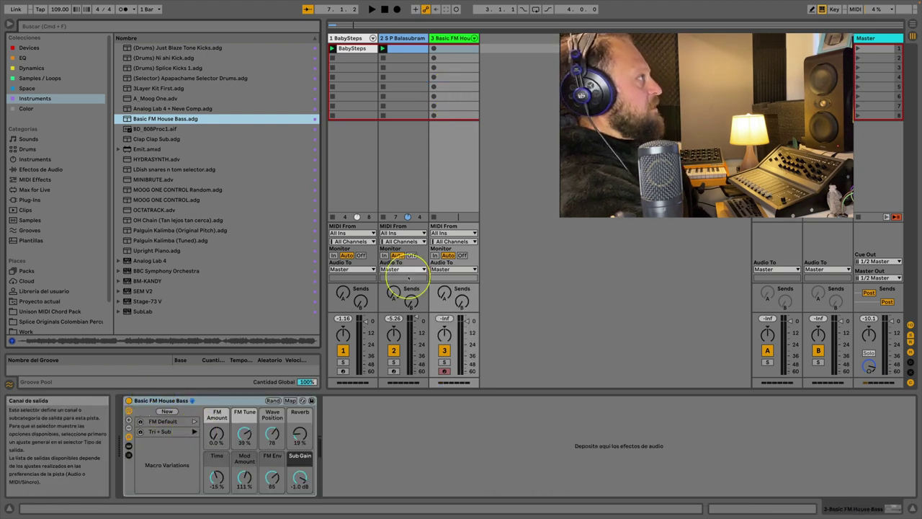
# Create an empty one-bar MIDI clip in track 3's first slot and audition the A0 key.
pyautogui.doubleClick(451, 48)
pyautogui.scroll(-10, 330, 358)
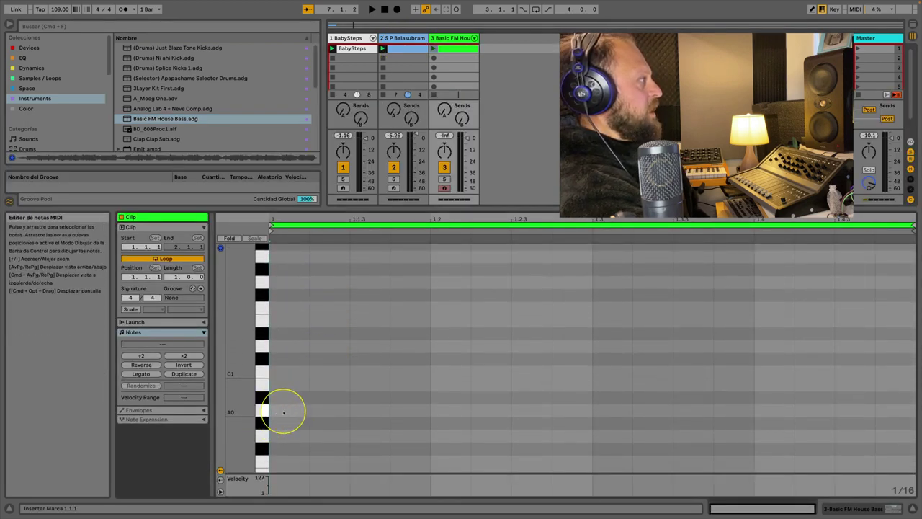
pyautogui.click(264, 411)
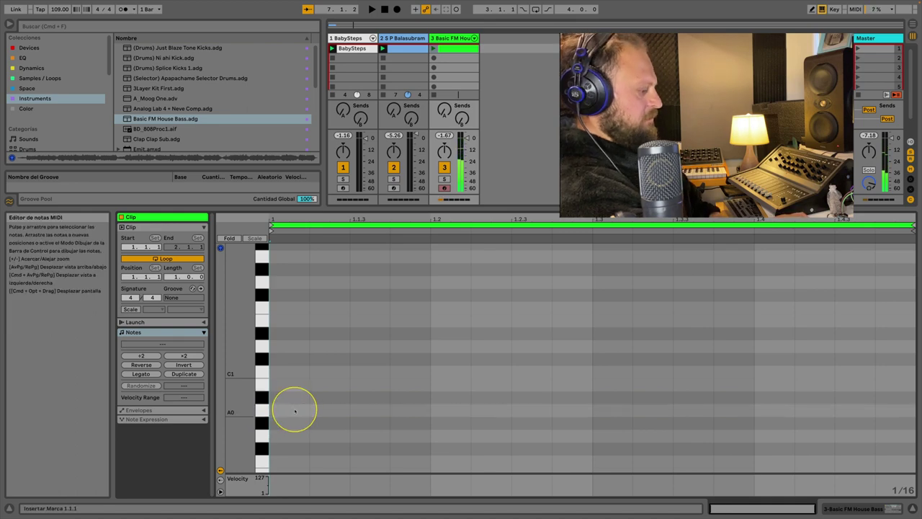
# Draw five sixteenth A0 notes at 1.1.1, 1.1.4, 1.2.3, 1.3.3 and 1.4.2 in the bass clip and start playback.
pyautogui.press('b')
pyautogui.click(289, 410)
pyautogui.click(407, 410)
pyautogui.click(526, 410)
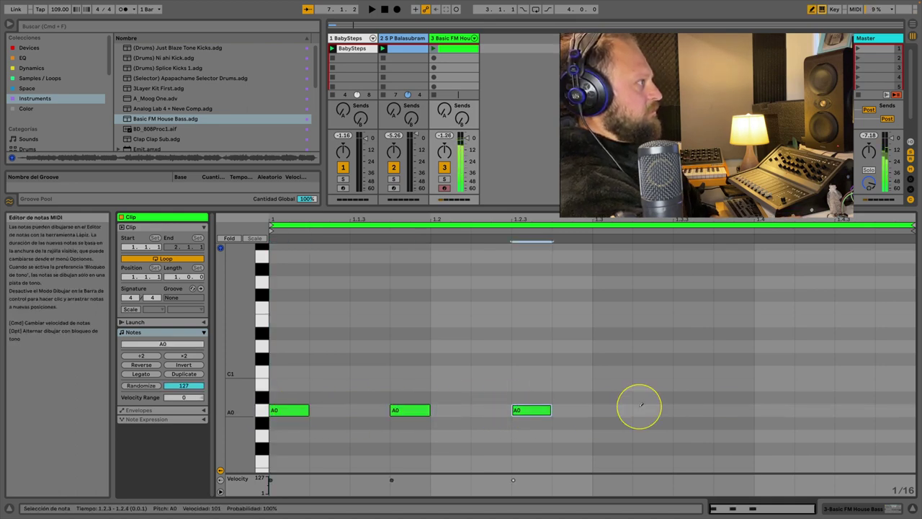
pyautogui.click(691, 410)
pyautogui.click(813, 410)
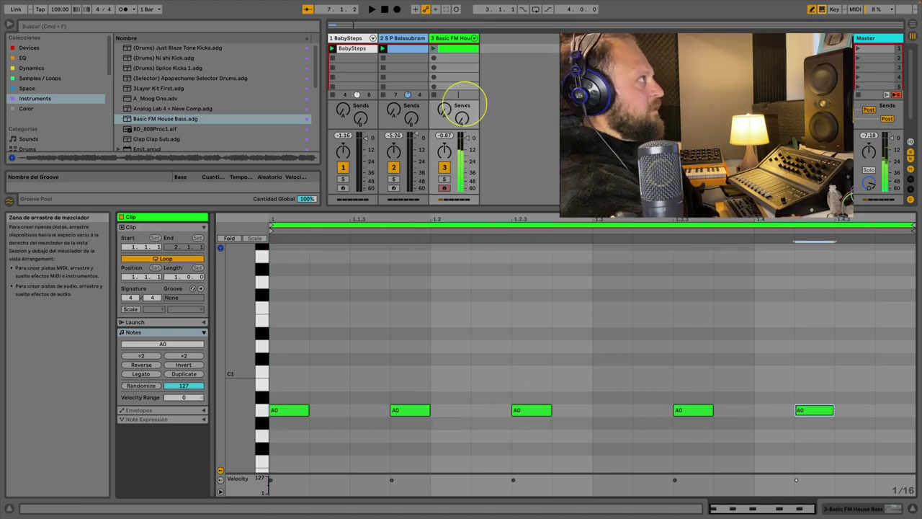
pyautogui.press('space')
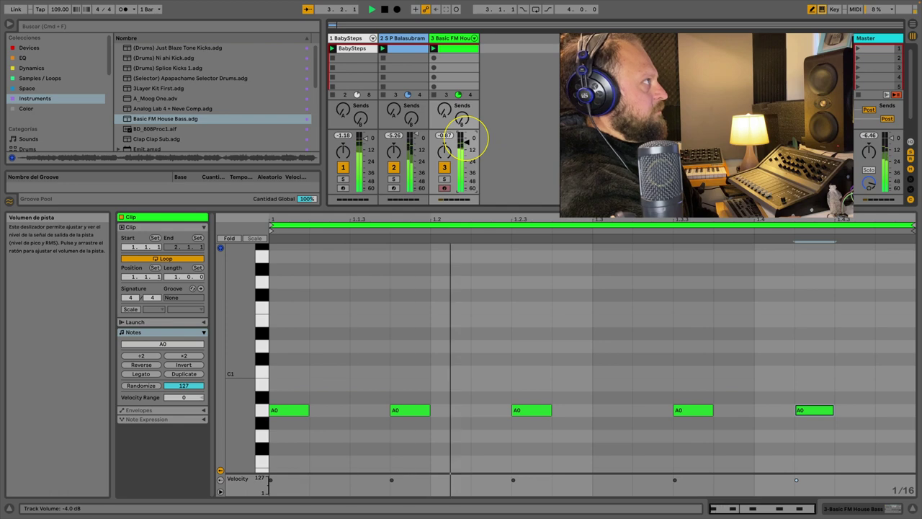
# Transpose all notes in track 2's sample clip up two semitones, so they start on A1.
pyautogui.click(406, 48)
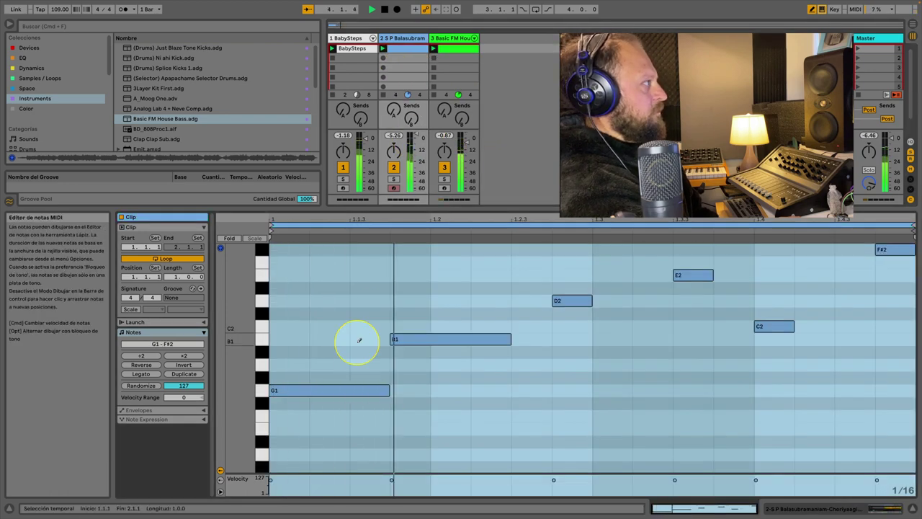
pyautogui.press('space')
pyautogui.press('b')
pyautogui.click(328, 311)
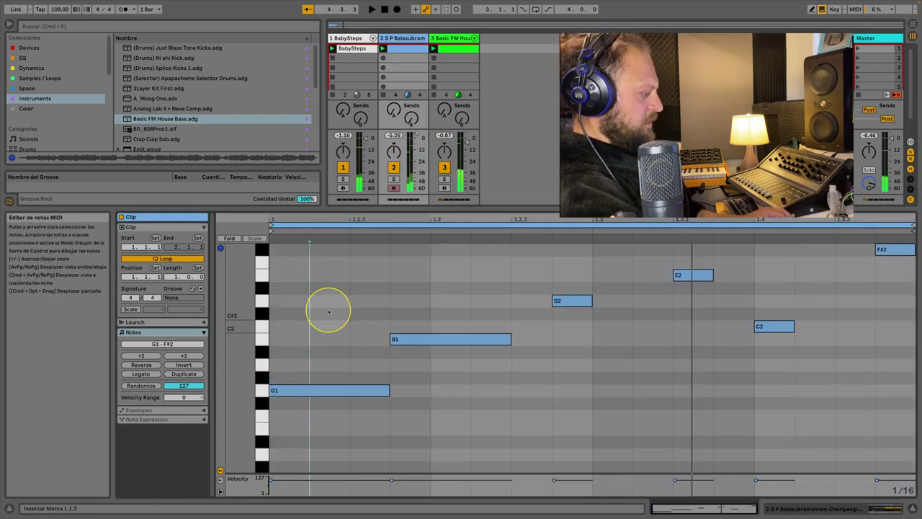
pyautogui.hotkey('ctrl', 'a')
pyautogui.press('space')
pyautogui.press('Up')
pyautogui.press('Up')
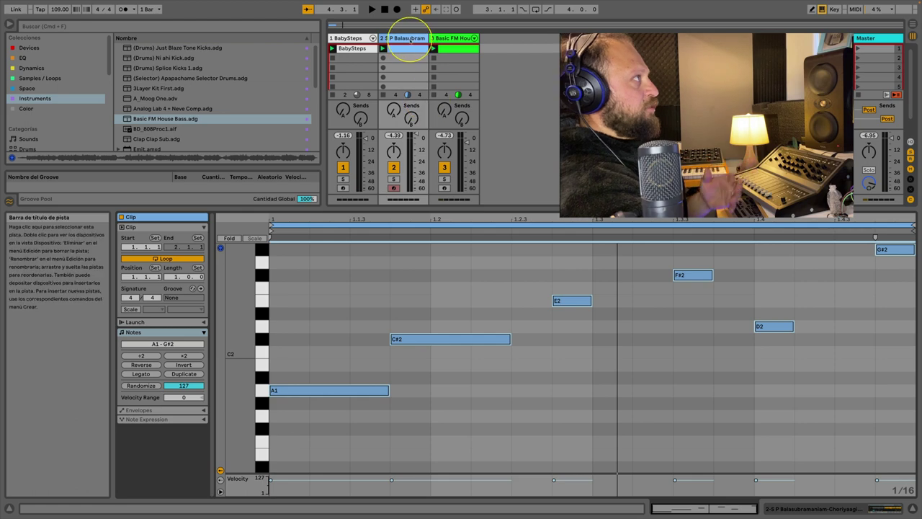
# Show track 2's sampler and browse the Loops folder in the Samples and Sounds place.
pyautogui.click(403, 40)
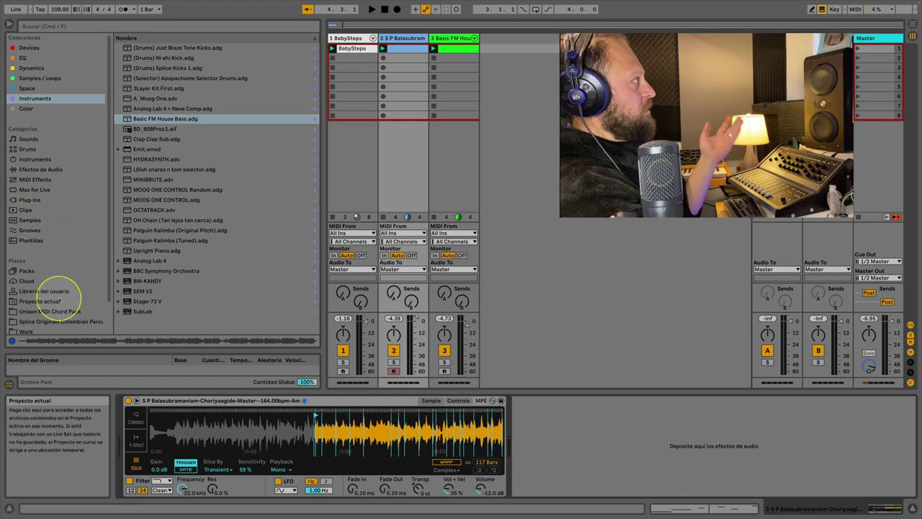
pyautogui.scroll(-1, 62, 298)
pyautogui.click(52, 287)
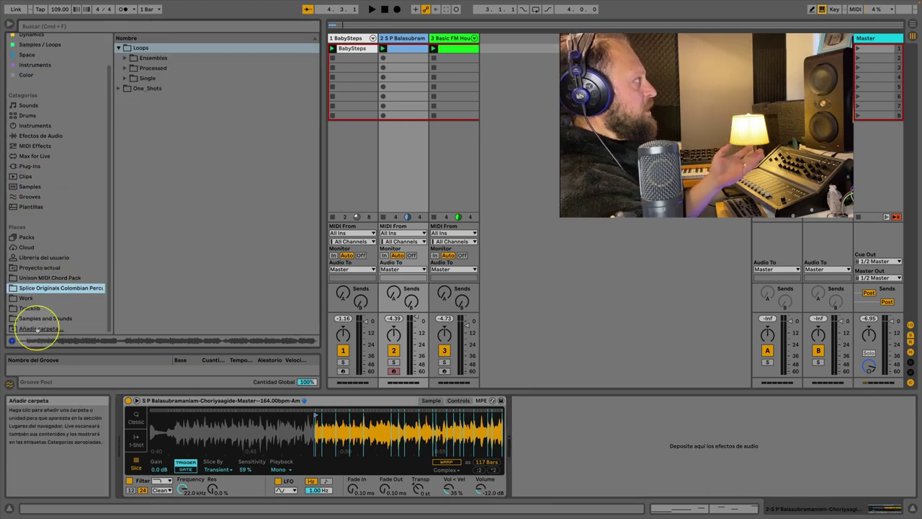
pyautogui.click(40, 318)
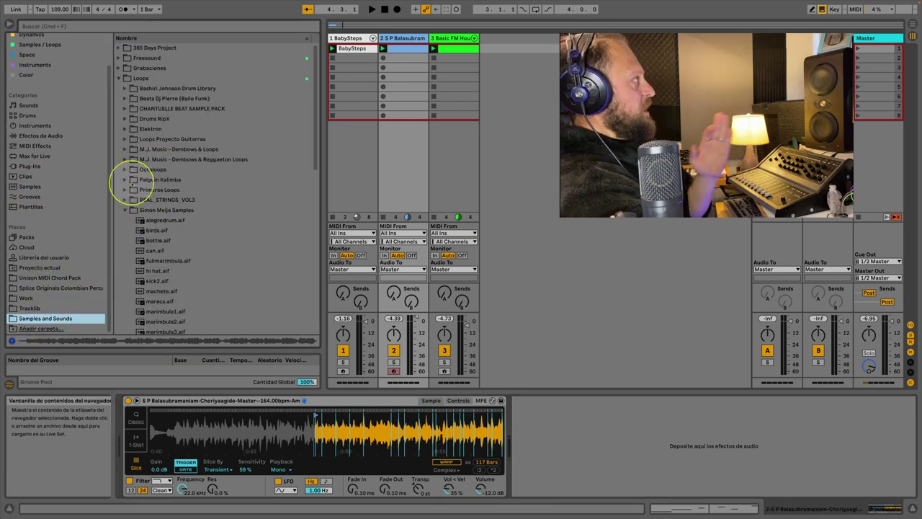
pyautogui.scroll(-2, 160, 243)
pyautogui.scroll(1, 137, 137)
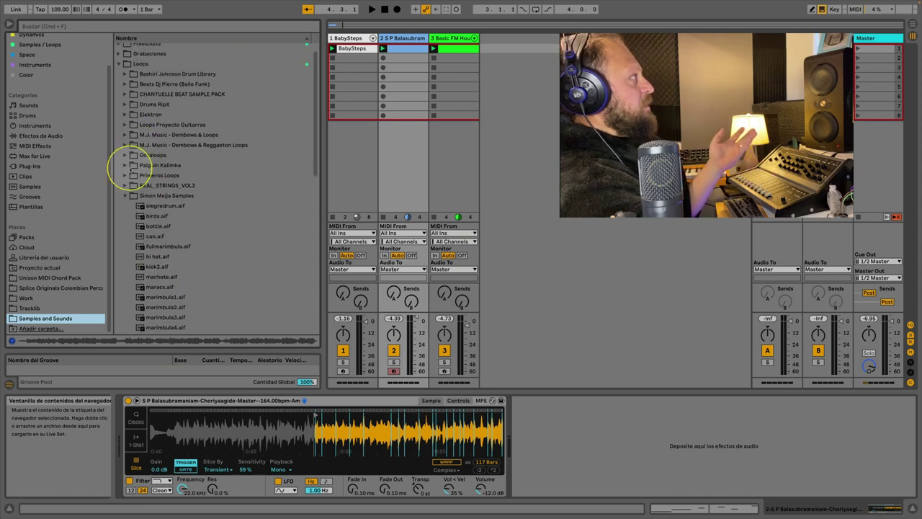
# Replace the sampler's sample with RS3_1_80_Dm_Svc_accents.wav from the REAL_STRINGS_VOL3 LOOPS folder.
pyautogui.click(124, 195)
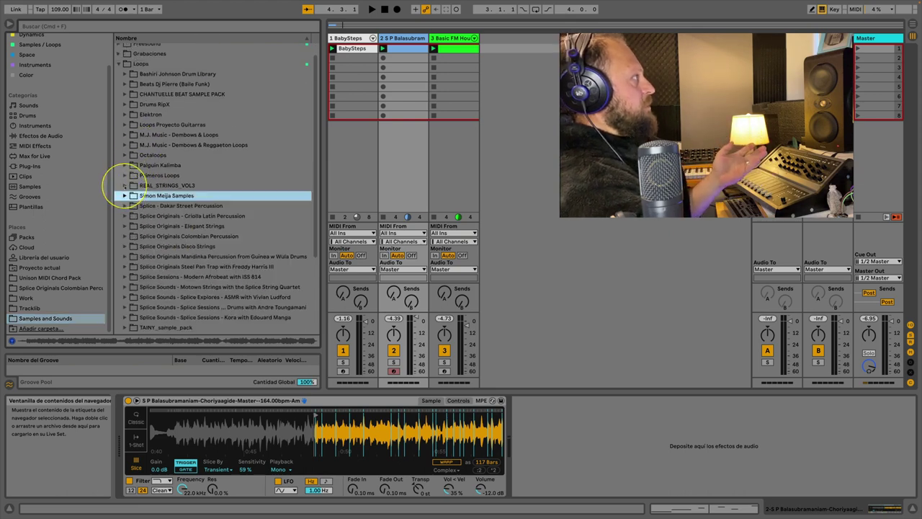
pyautogui.click(124, 185)
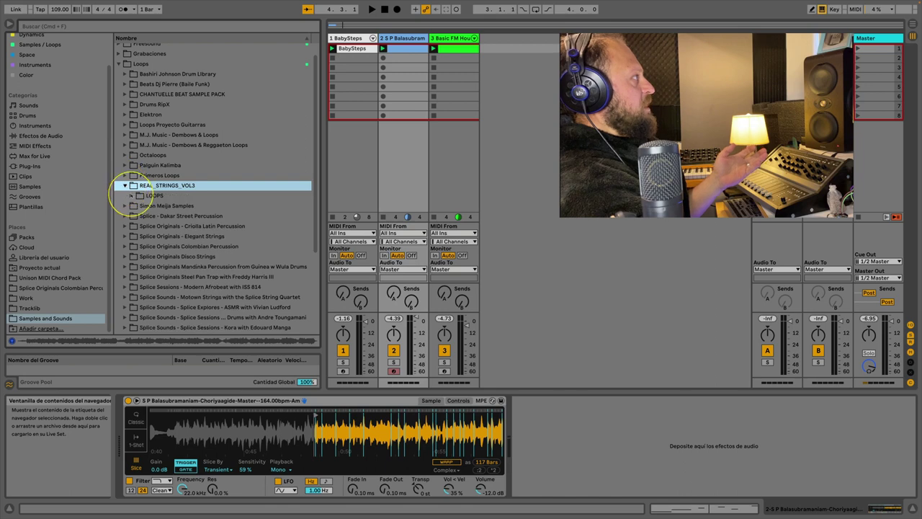
pyautogui.click(132, 196)
pyautogui.click(165, 225)
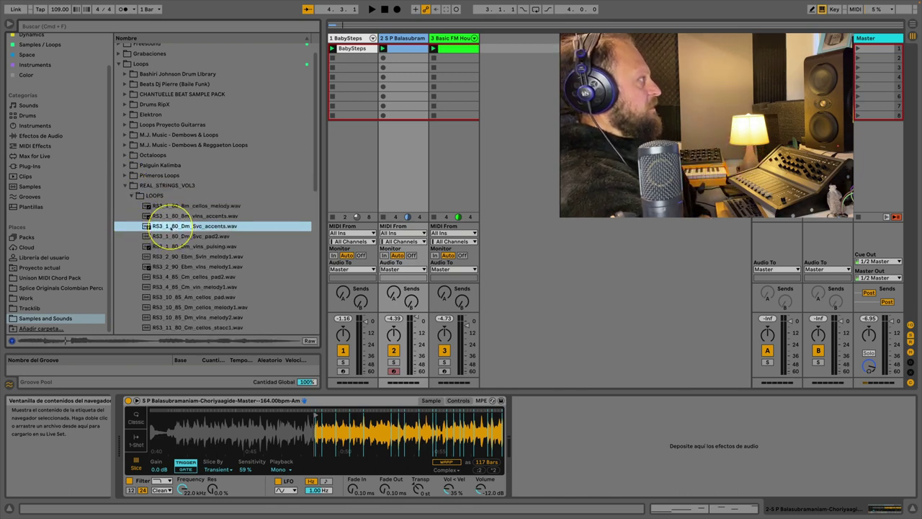
pyautogui.moveTo(160, 226); pyautogui.dragTo(346, 432)
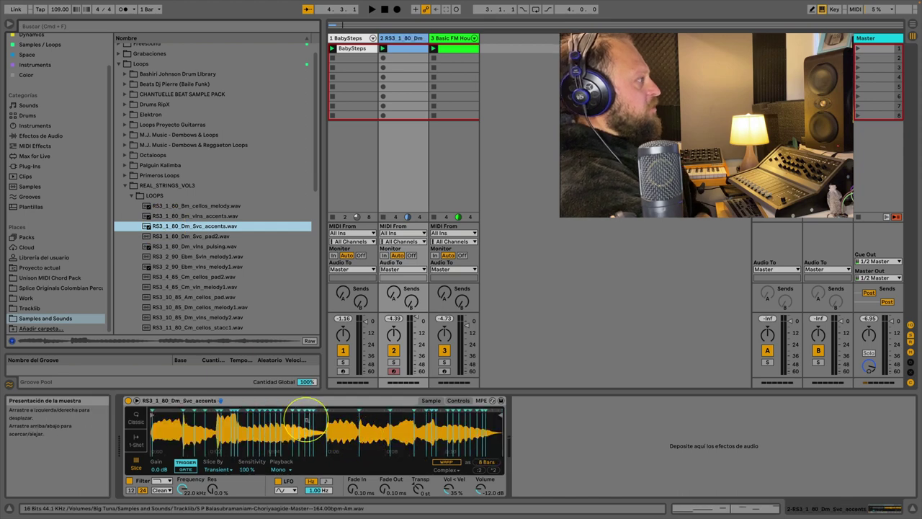
# Play the beat with the new strings sample and set its transient slicing sensitivity to 95 %.
pyautogui.doubleClick(400, 52)
pyautogui.click(407, 37)
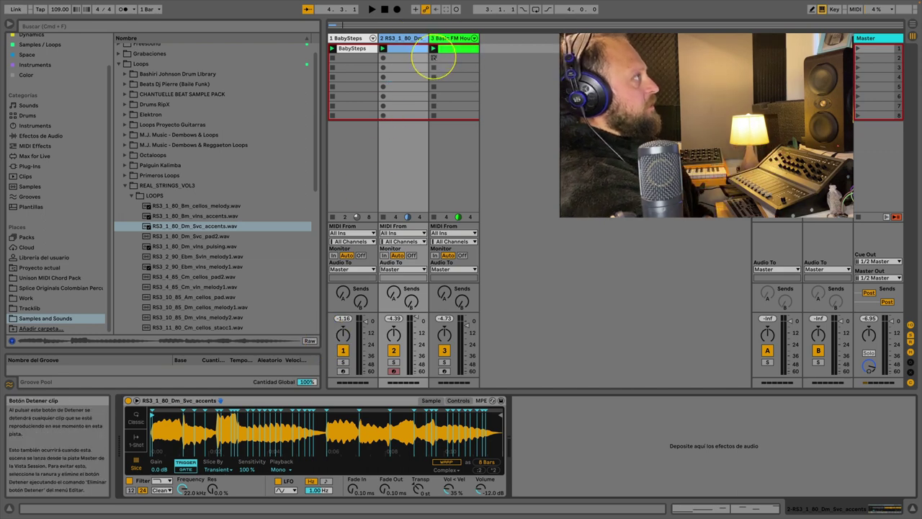
pyautogui.press('space')
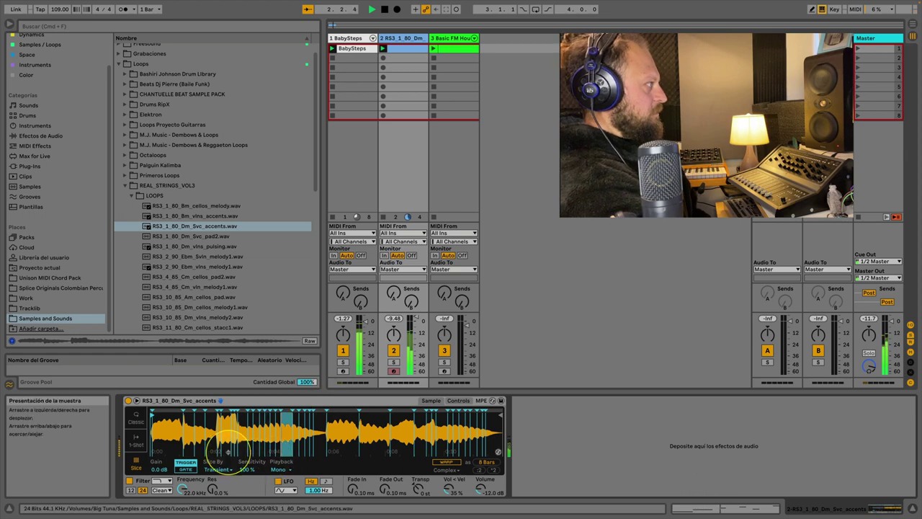
pyautogui.moveTo(242, 469); pyautogui.dragTo(245, 467)
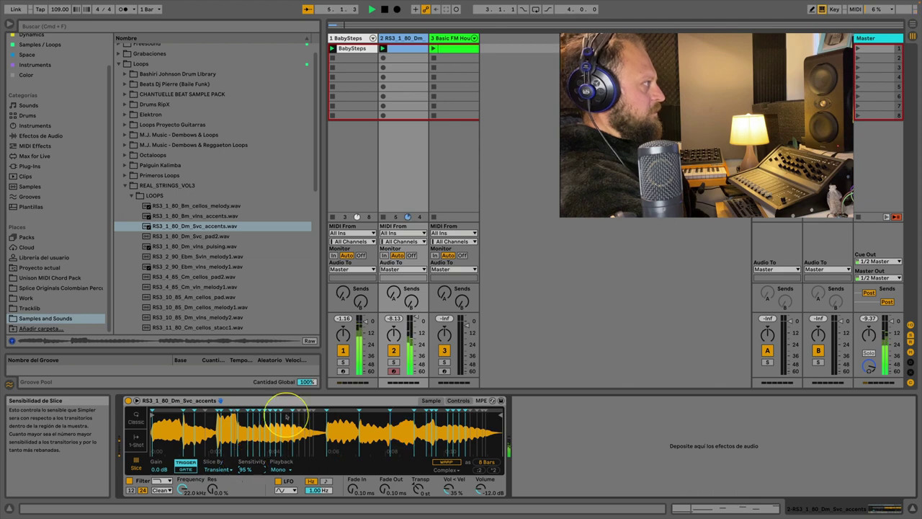
# Launch track 3's bass clip with the beat and open its notes for editing.
pyautogui.click(433, 49)
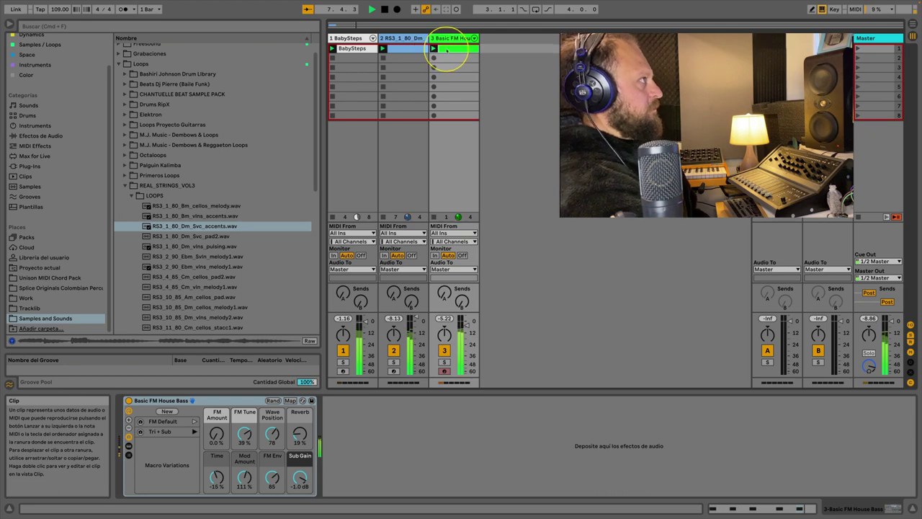
pyautogui.doubleClick(447, 49)
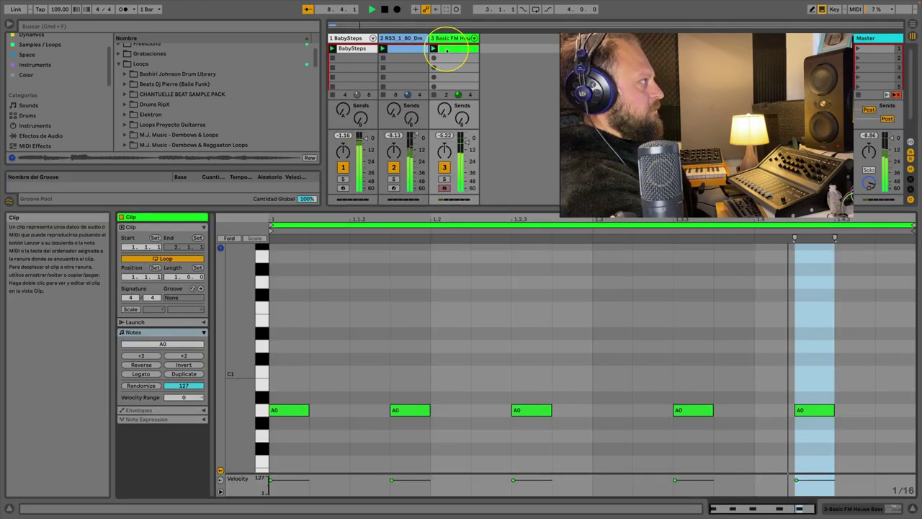